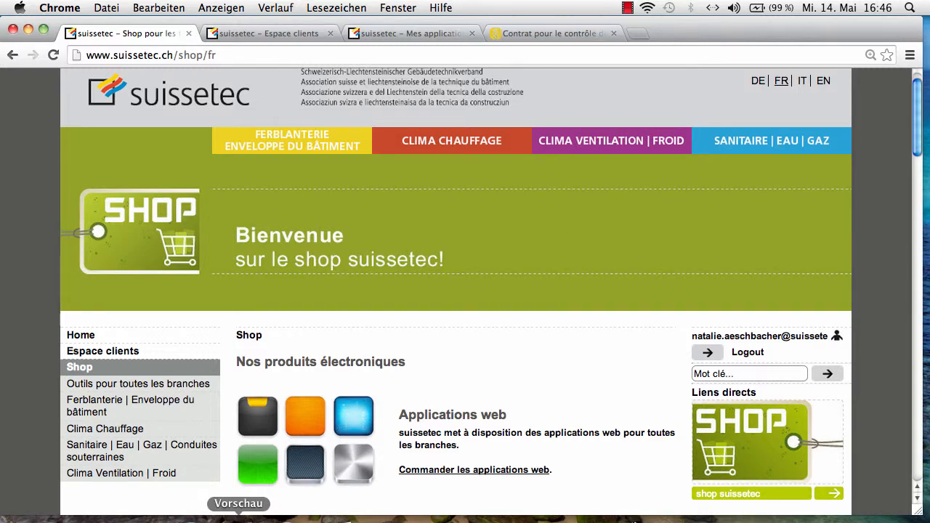
- Switch to Preview and look through the roof-inspection contract example contrat_exemple_tutoriel.pdf down to the second page
left_click(238, 519)
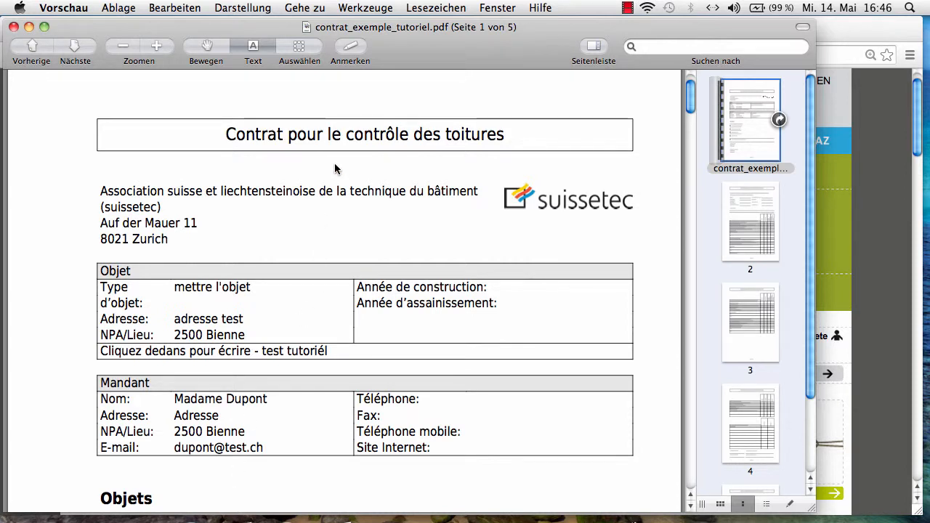
scroll(334, 168, "down", 2)
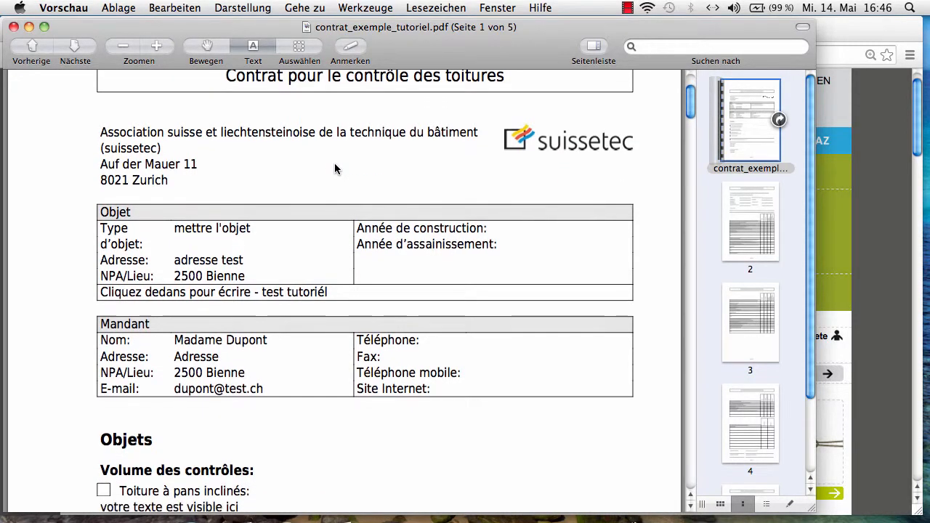
scroll(334, 168, "down", 8)
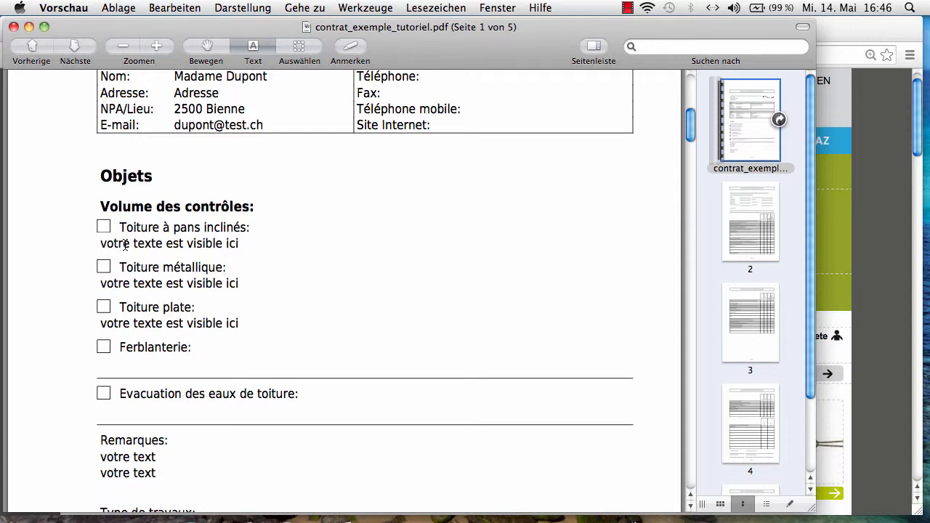
scroll(126, 244, "down", 10)
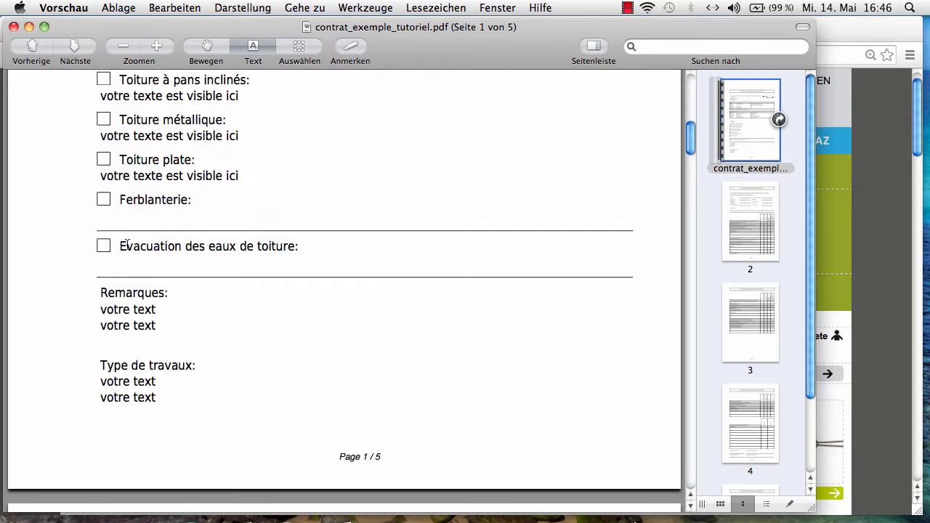
scroll(126, 244, "down", 5)
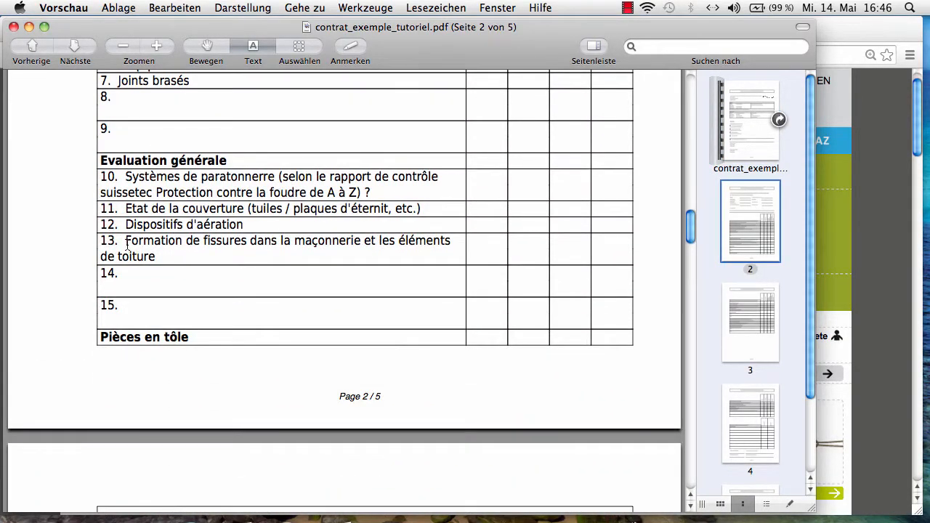
- Switch back to Chrome and open the "Contrat pour le contrôle des toitures" application from the customer area's web applications page
left_click(142, 519)
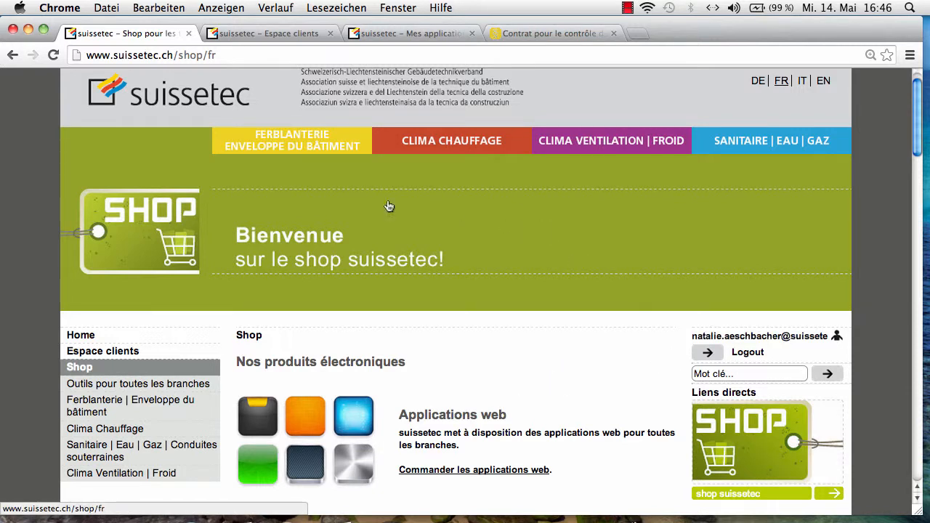
left_click(248, 35)
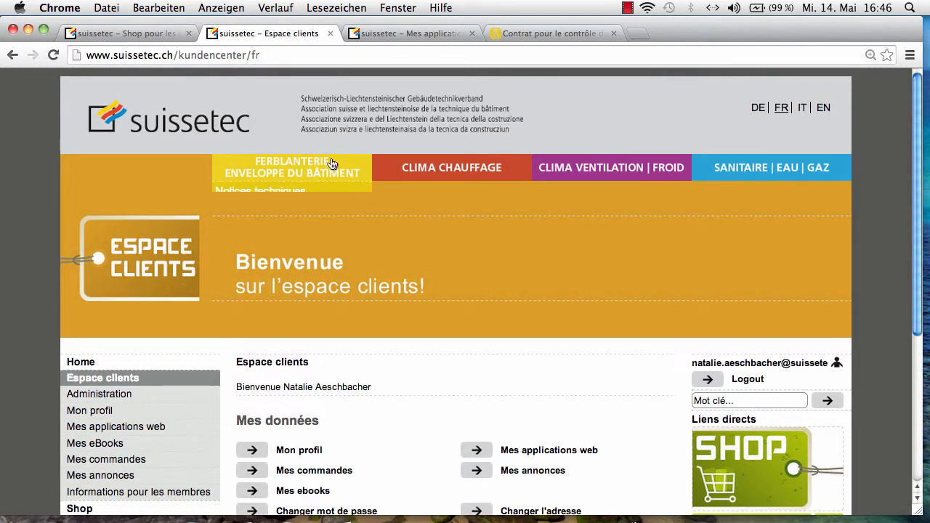
scroll(353, 229, "down", 2)
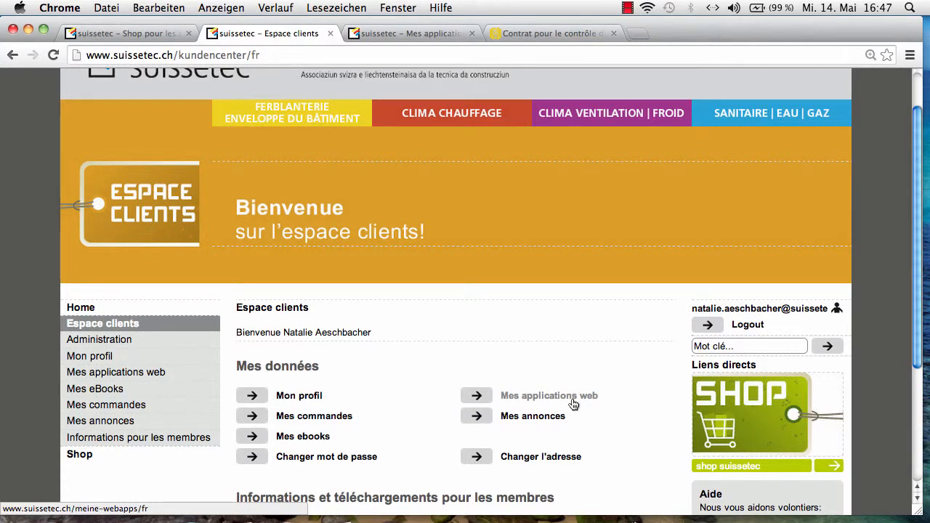
left_click(425, 38)
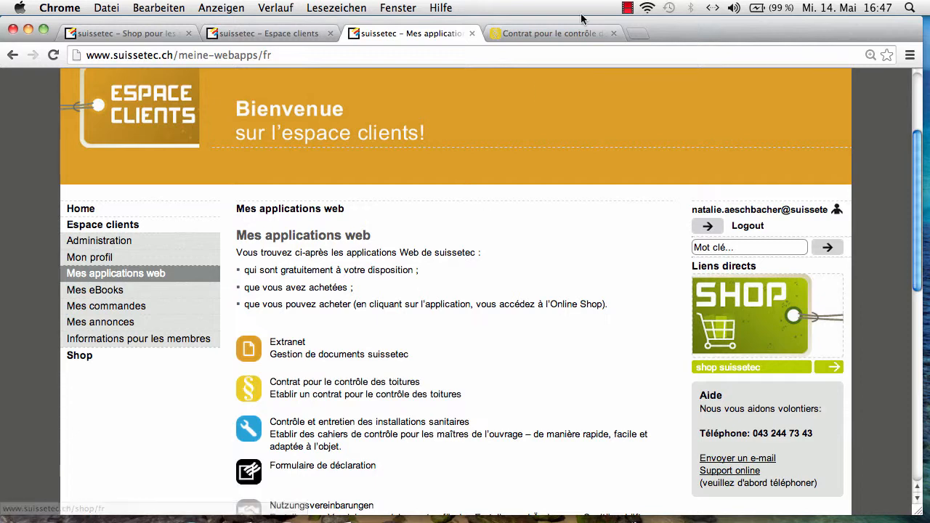
left_click(358, 383)
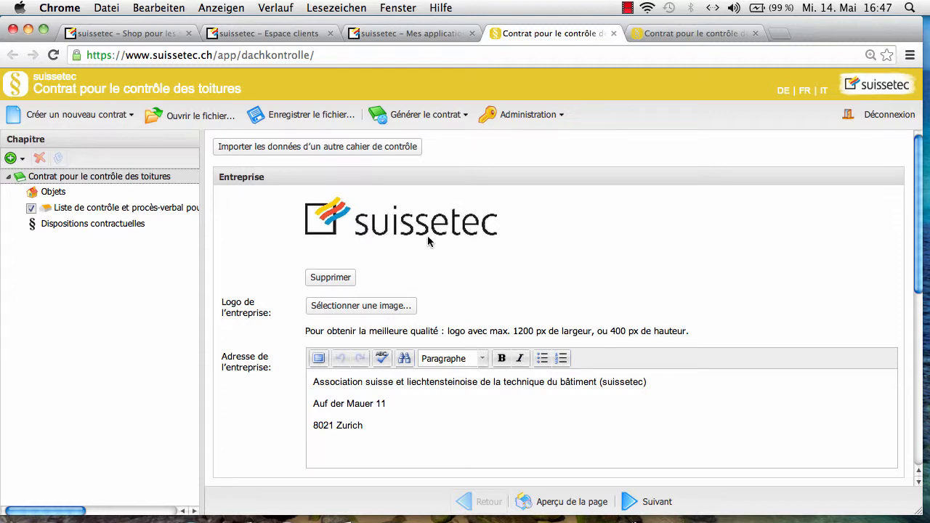
- Add a line reading "ecrivez" below the existing text in the Adresse field of the Objet section
scroll(427, 235, "down", 2)
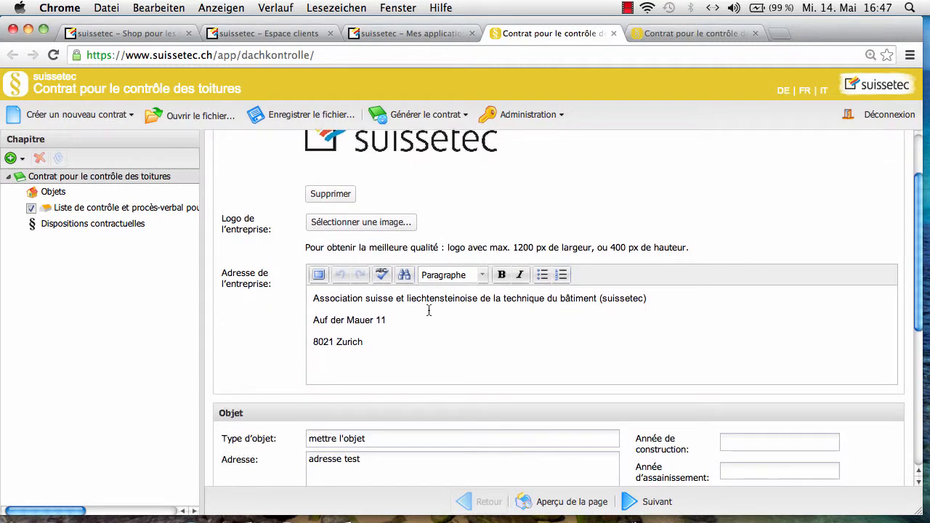
scroll(420, 323, "down", 3)
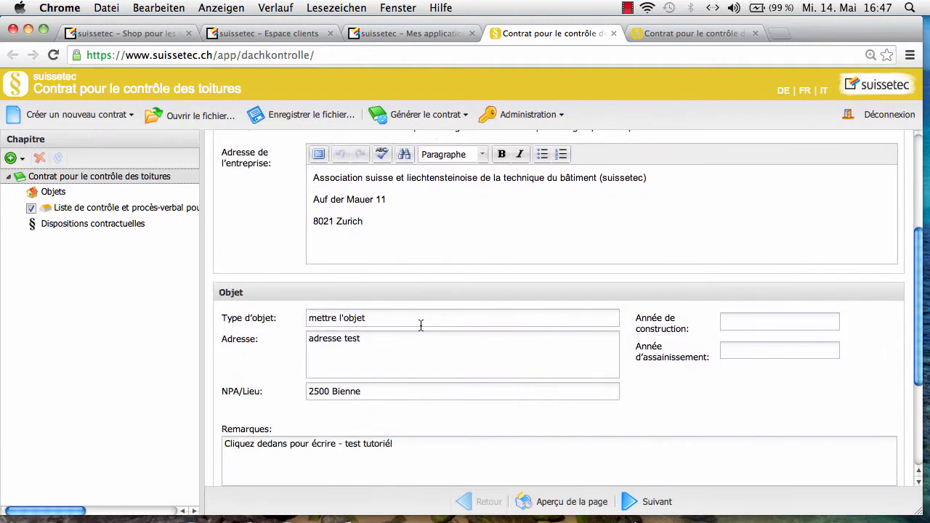
left_click(378, 346)
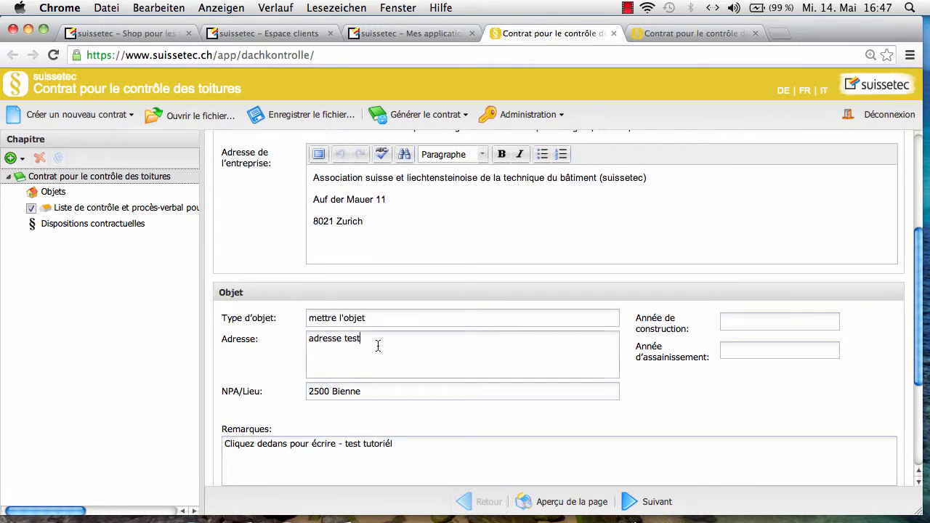
key("Return")
type("e")
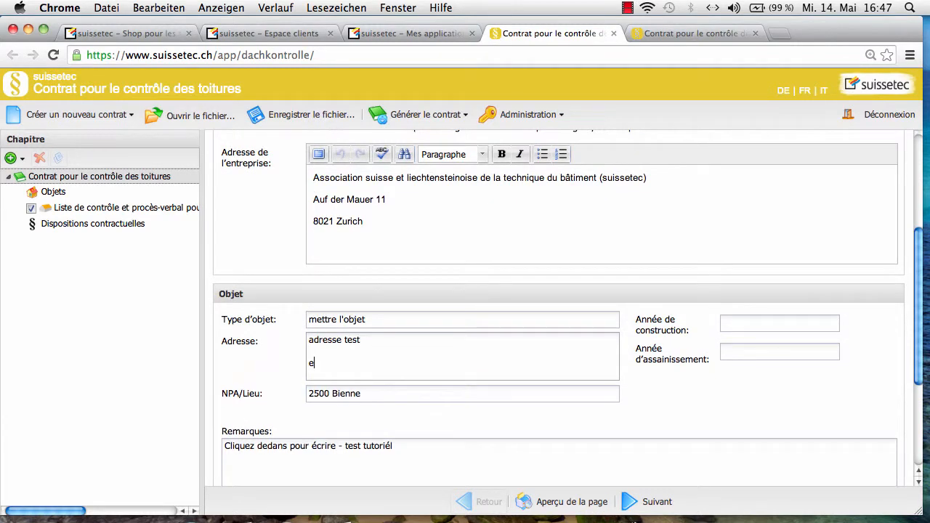
type("crivez")
- Add a new address block titled "test ajouter" after the Mandant section
scroll(560, 305, "down", 5)
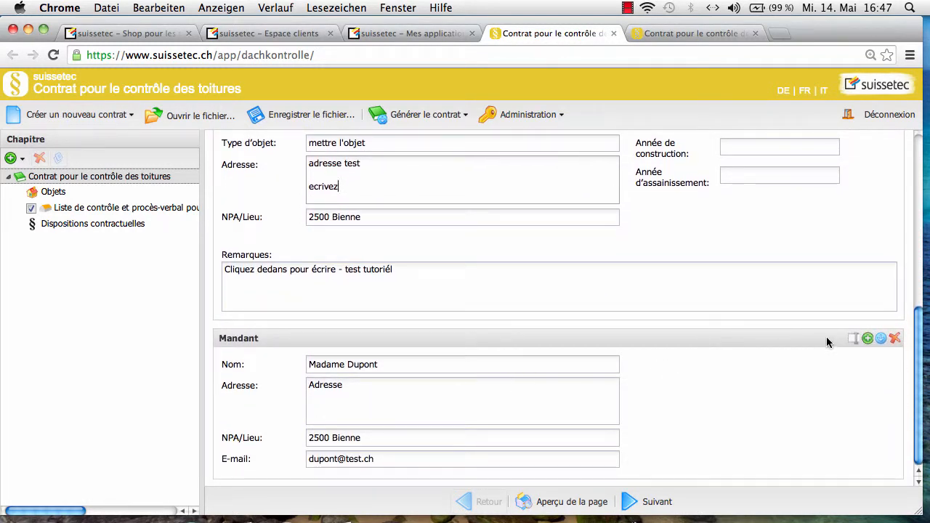
left_click(866, 340)
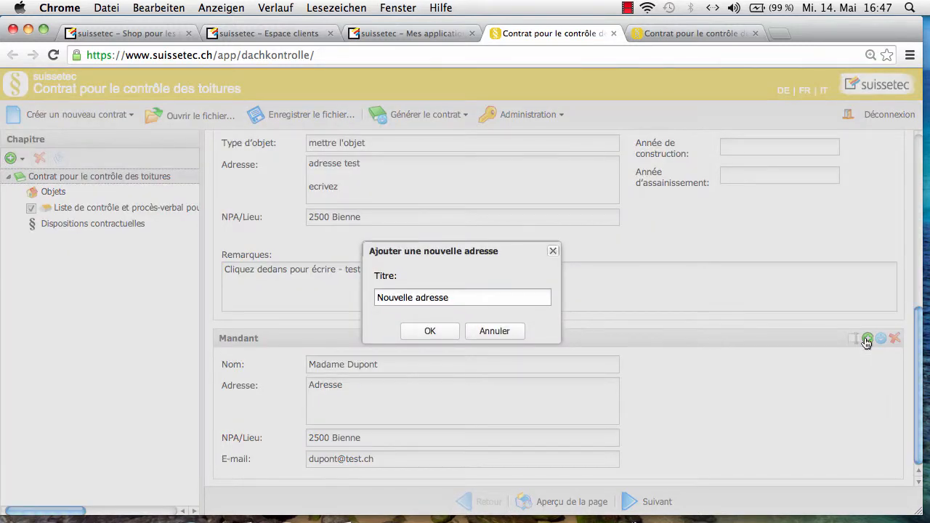
key("BackSpace")
key("BackSpace")
key("BackSpace")
key("BackSpace")
key("BackSpace")
key("BackSpace")
key("BackSpace")
key("BackSpace")
key("BackSpace")
key("BackSpace")
key("BackSpace")
key("BackSpace")
key("BackSpace")
key("BackSpace")
key("BackSpace")
key("BackSpace")
type("test")
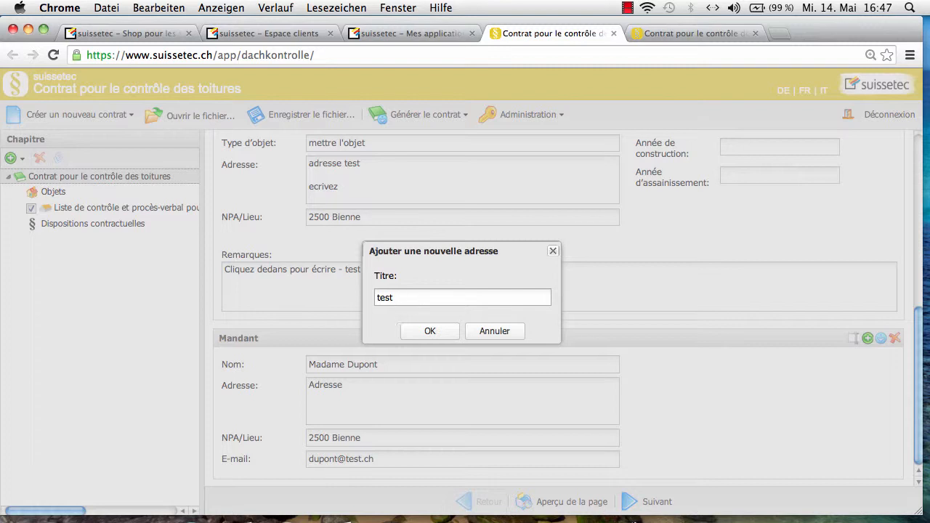
type("ajouter")
left_click(426, 330)
scroll(421, 335, "down", 5)
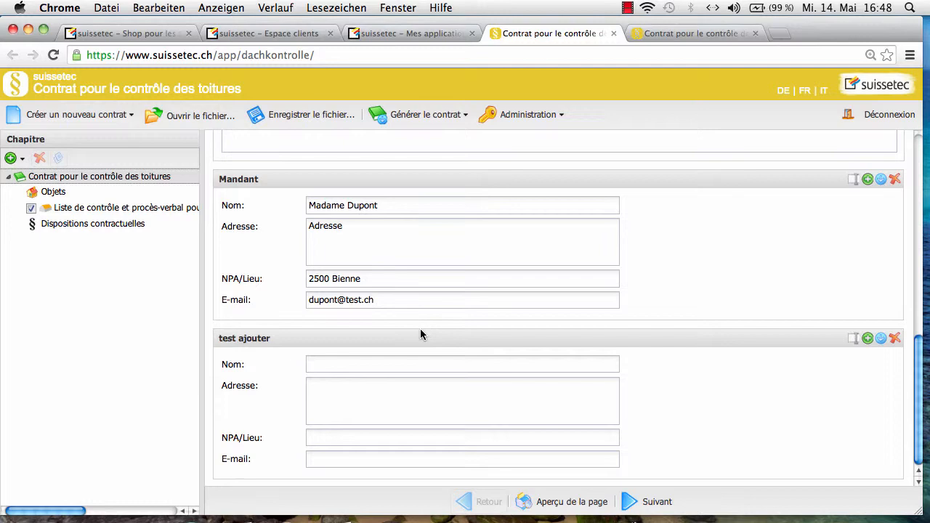
- Open the Objets chapter and clear the remark for Toiture plate in the Volume des contrôles table
scroll(420, 334, "up", 8)
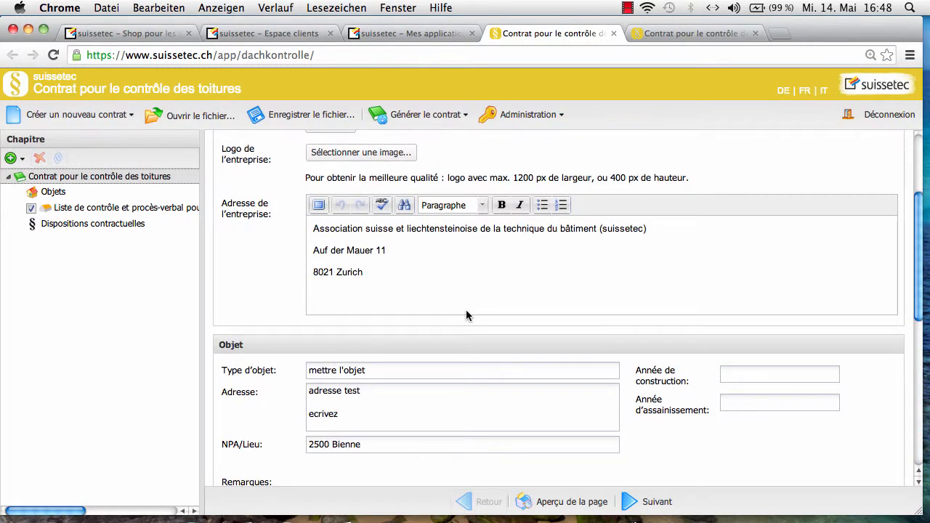
left_click(55, 198)
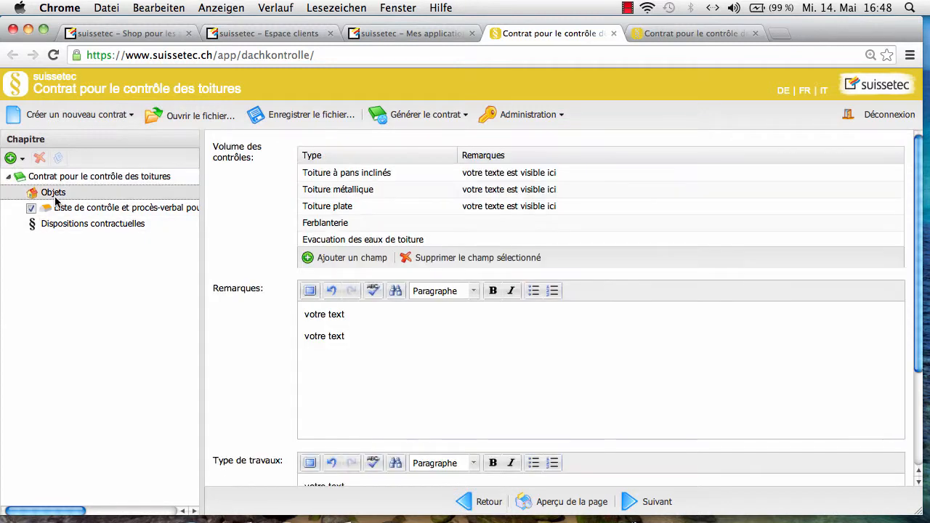
double_click(501, 207)
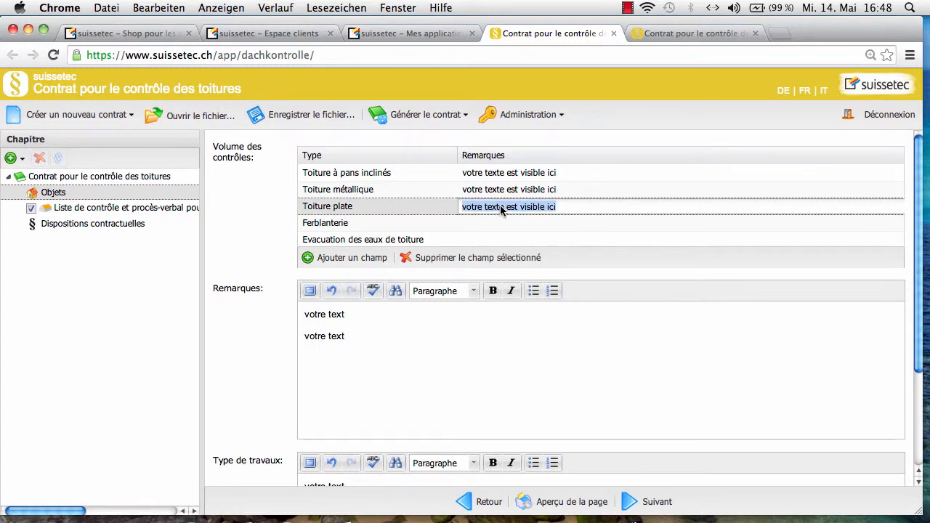
key("BackSpace")
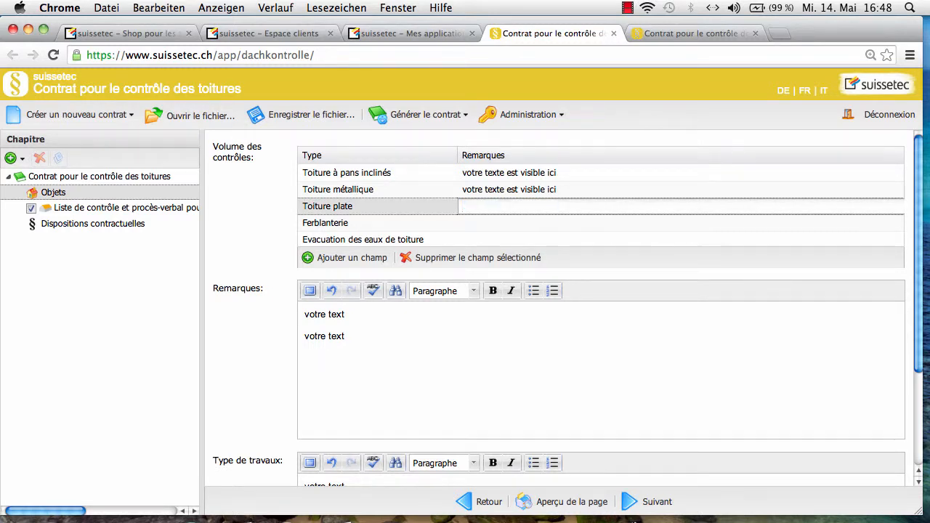
- Enter the trial remark "jljjklj" for Ferblanterie and clear it again
double_click(497, 217)
type("jljjklj")
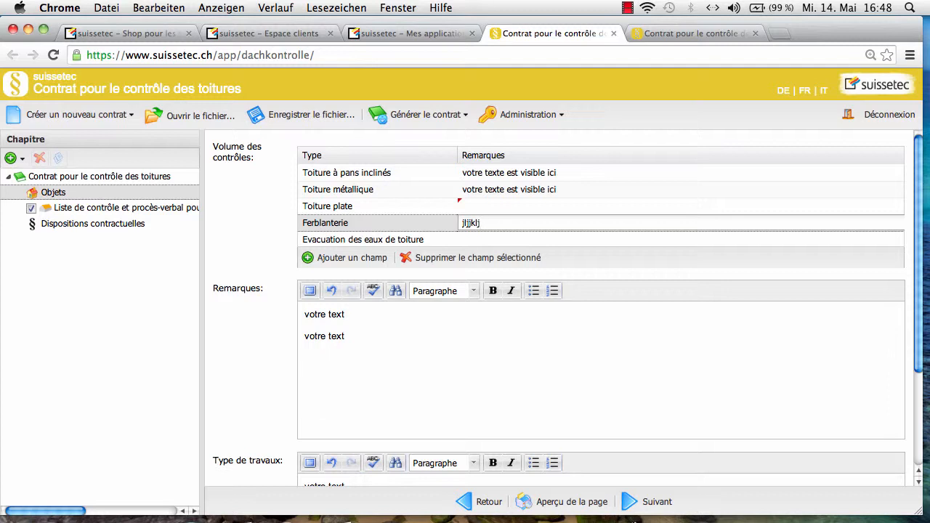
key("BackSpace")
key("BackSpace")
key("BackSpace")
key("BackSpace")
key("BackSpace")
key("BackSpace")
key("BackSpace")
- Add a field labelled "test" to the Volume des contrôles table and open its cells for editing
left_click(332, 261)
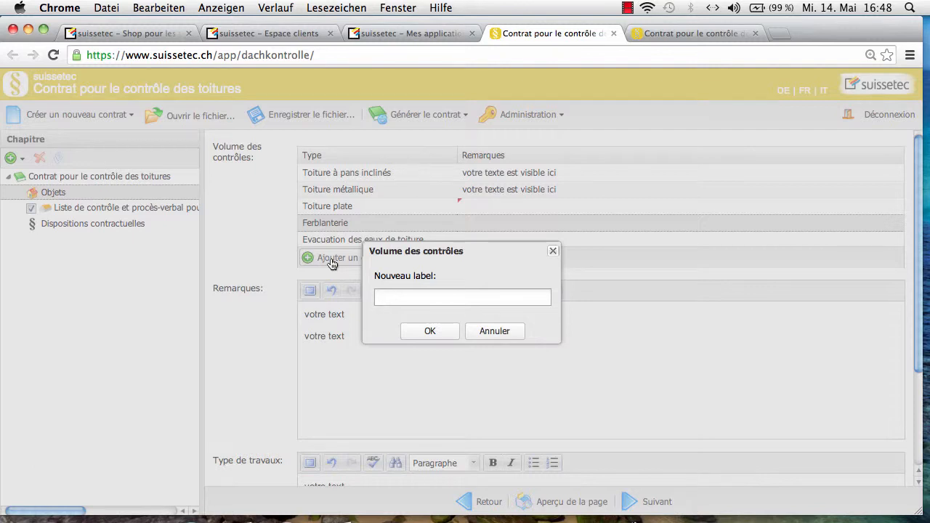
type("test")
left_click(429, 330)
double_click(312, 256)
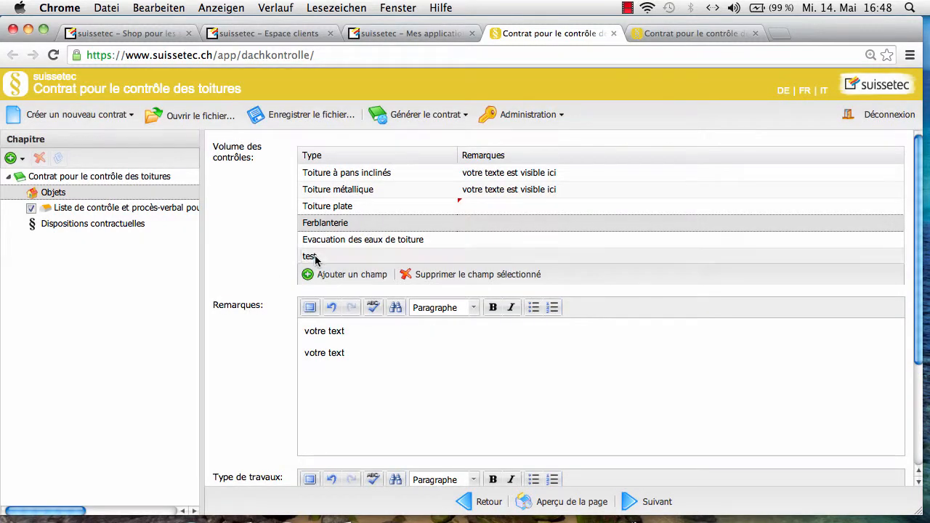
double_click(477, 257)
- Delete the "test" field from the Volume des contrôles table
left_click(479, 278)
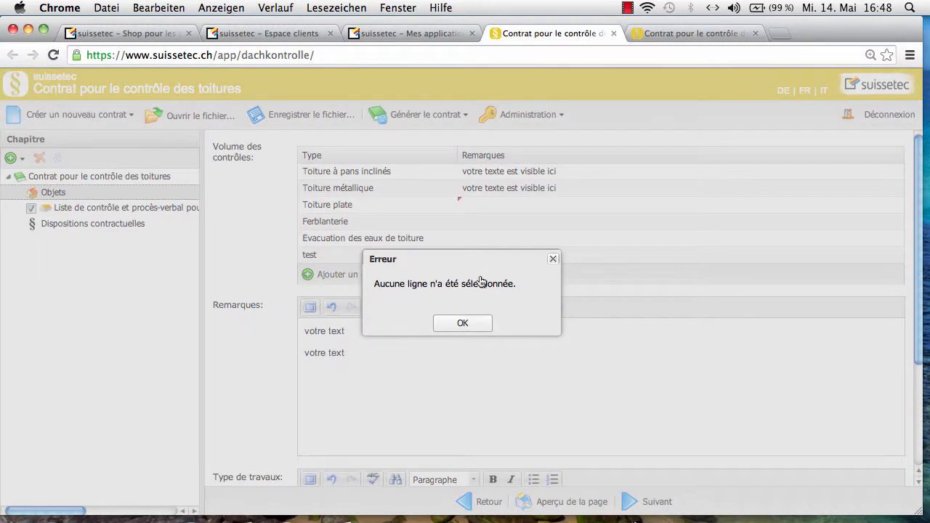
left_click(462, 324)
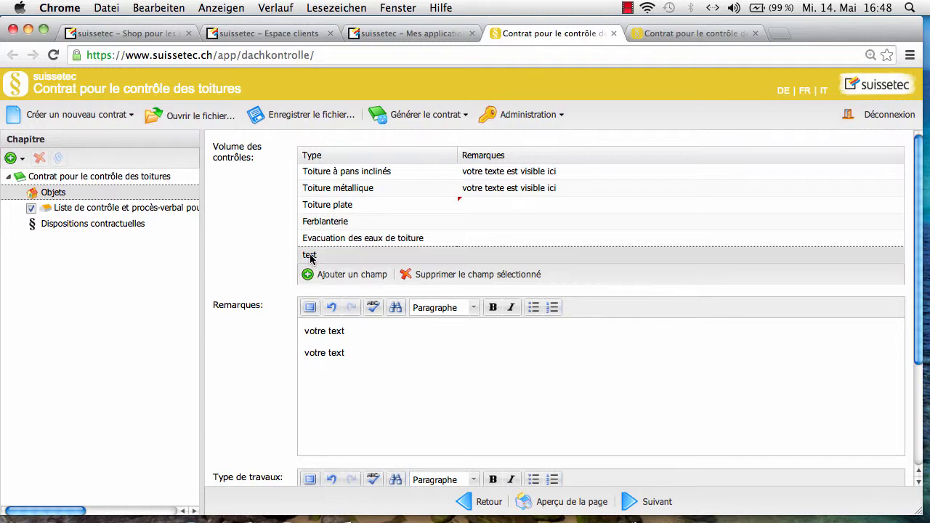
double_click(310, 255)
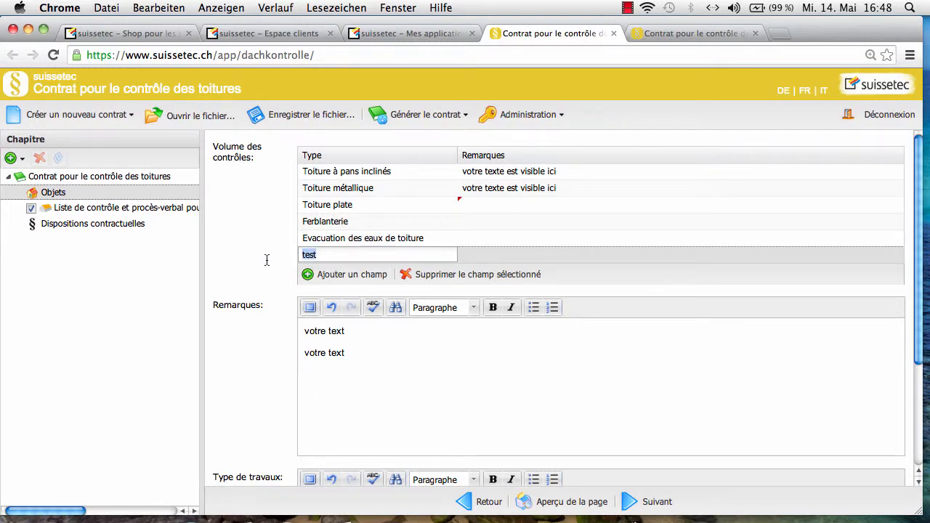
left_click(504, 280)
left_click(504, 280)
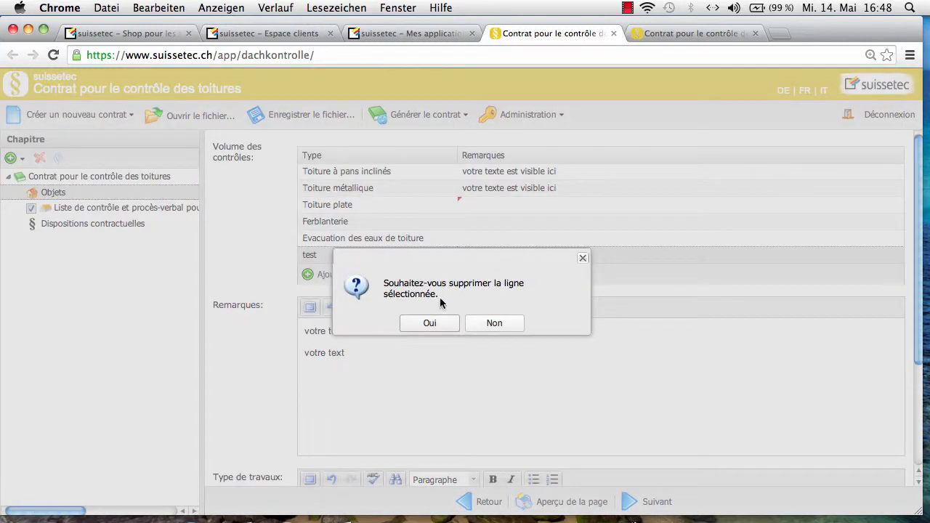
left_click(431, 322)
- Add another pitched or metal roof entry after the existing Liste de contrôle et procès-verbal chapter
scroll(434, 324, "down", 5)
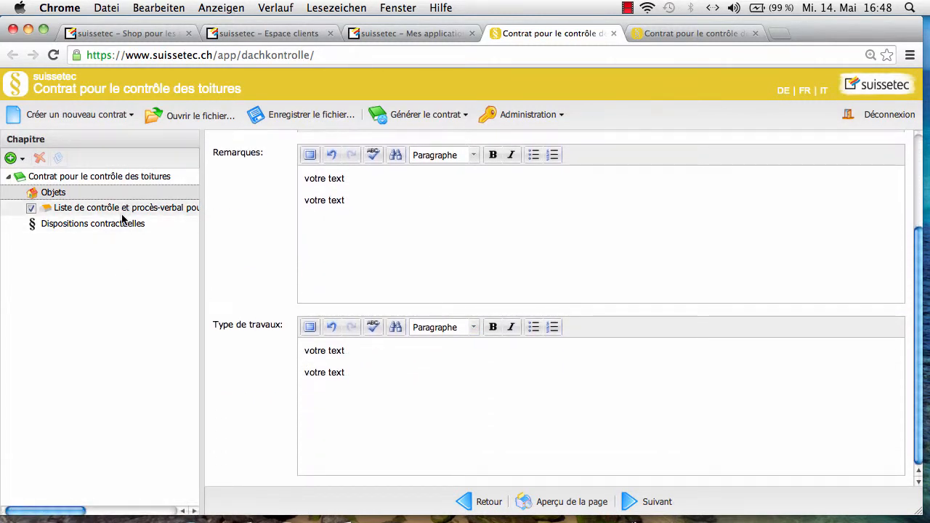
left_click(69, 213)
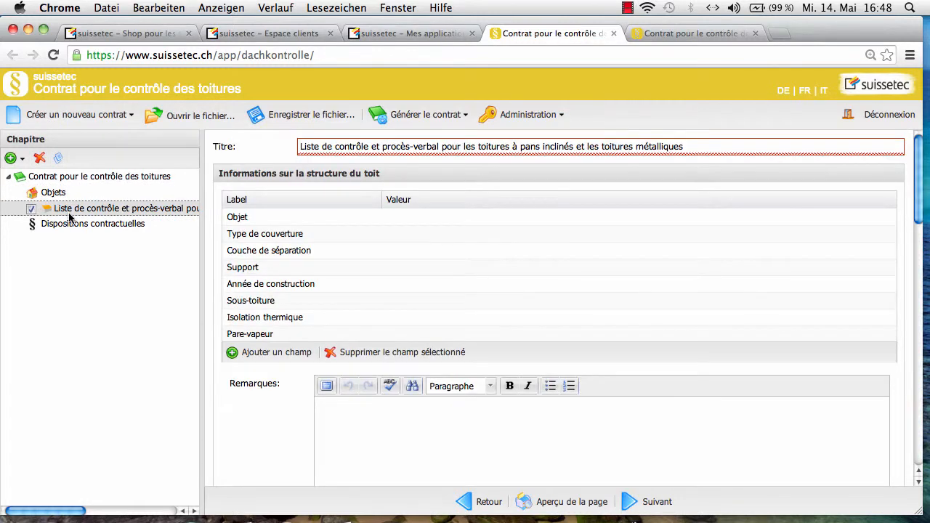
right_click(70, 216)
mouse_move(89, 223)
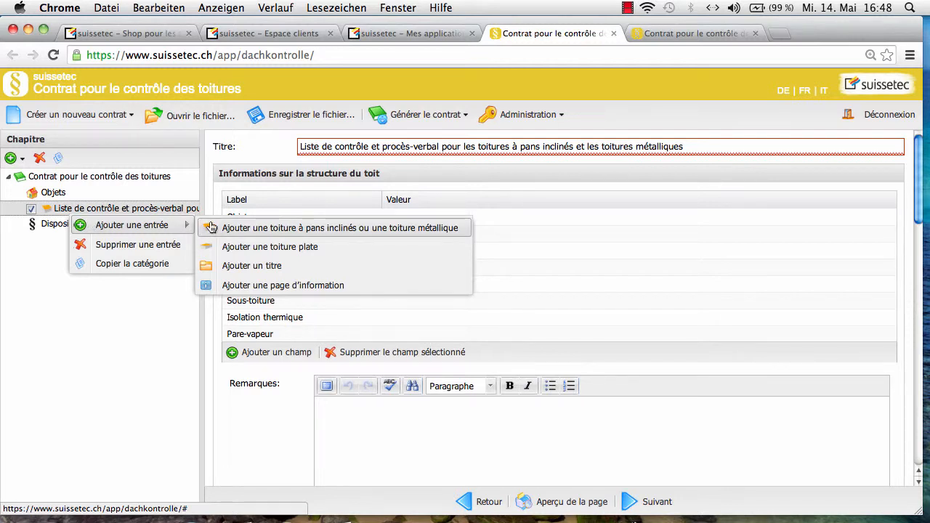
left_click(262, 227)
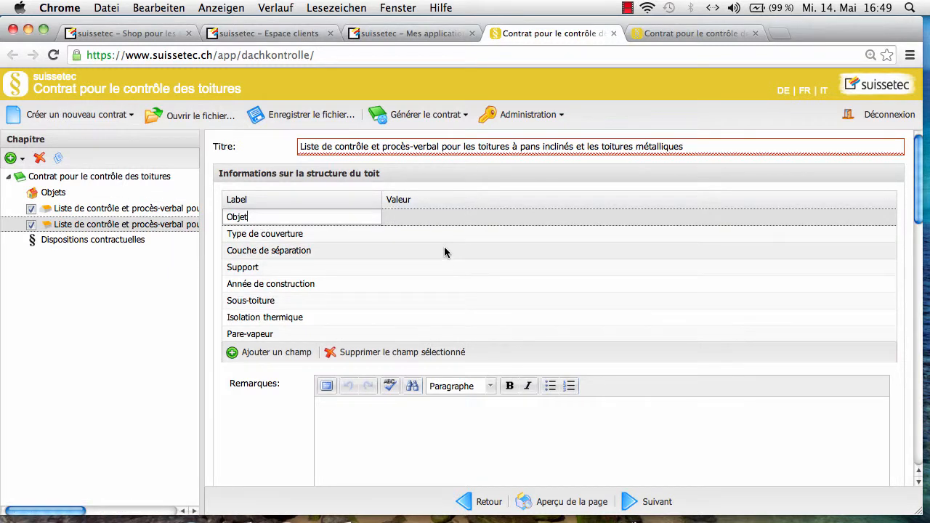
- Set the Objet value in the new roof checklist to "kjlkj" and go to its inspection items
left_click(448, 218)
type("sds")
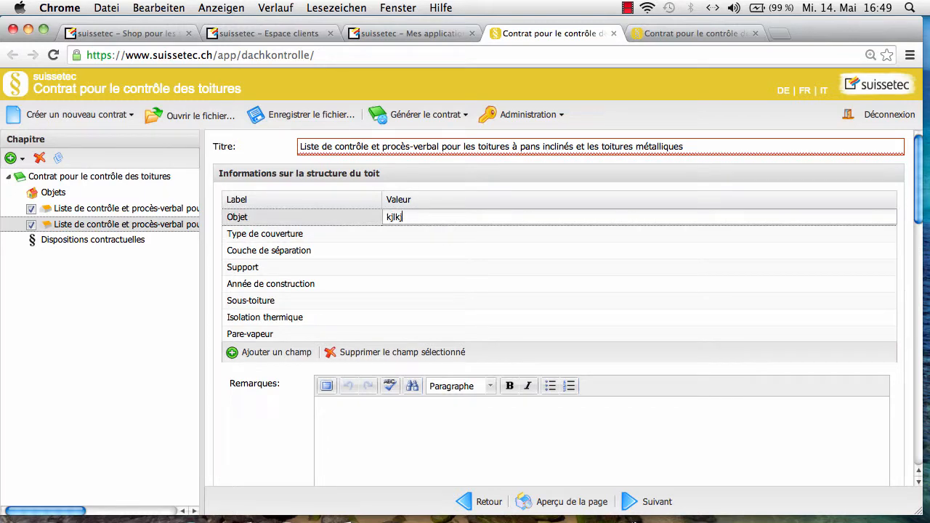
scroll(449, 218, "down", 5)
scroll(598, 428, "down", 3)
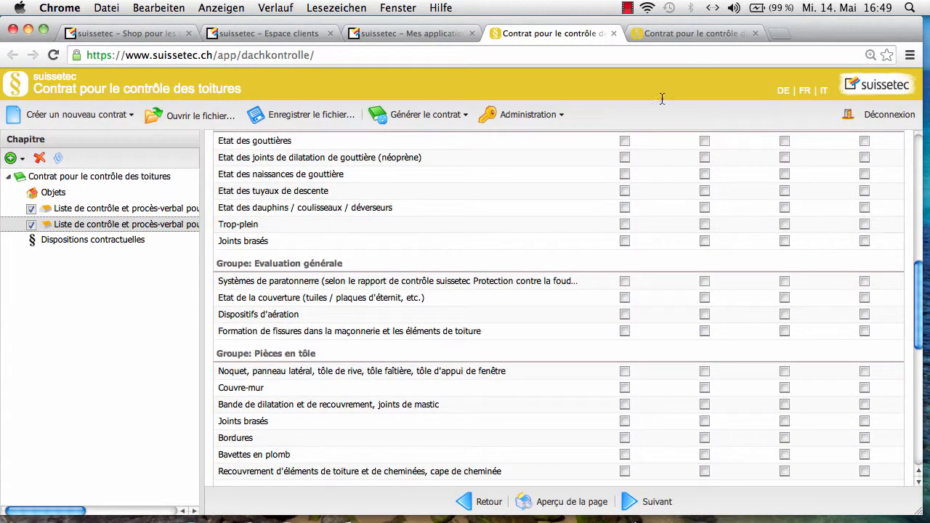
- Look through the inspection items and the Travaux d'entretien tables of the second roof checklist
scroll(599, 428, "down", 2)
scroll(599, 433, "down", 4)
scroll(599, 433, "up", 5)
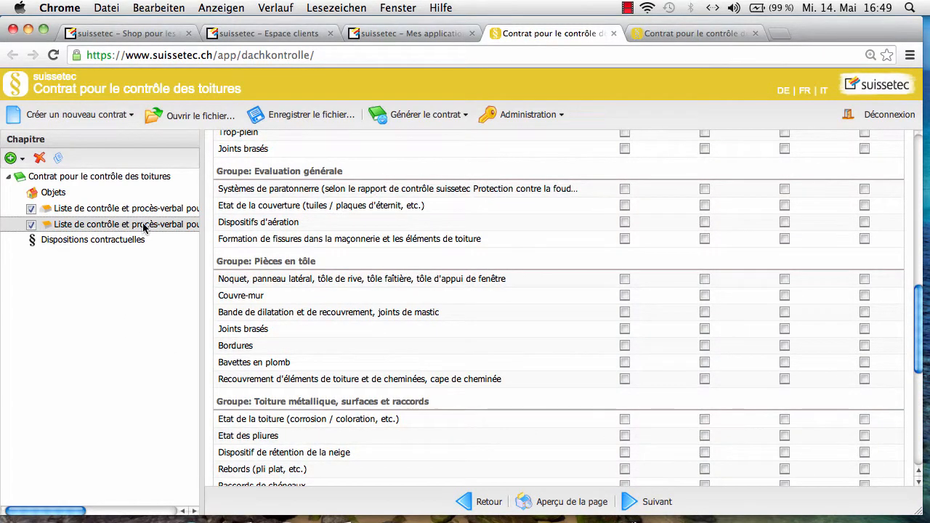
scroll(355, 300, "down", 5)
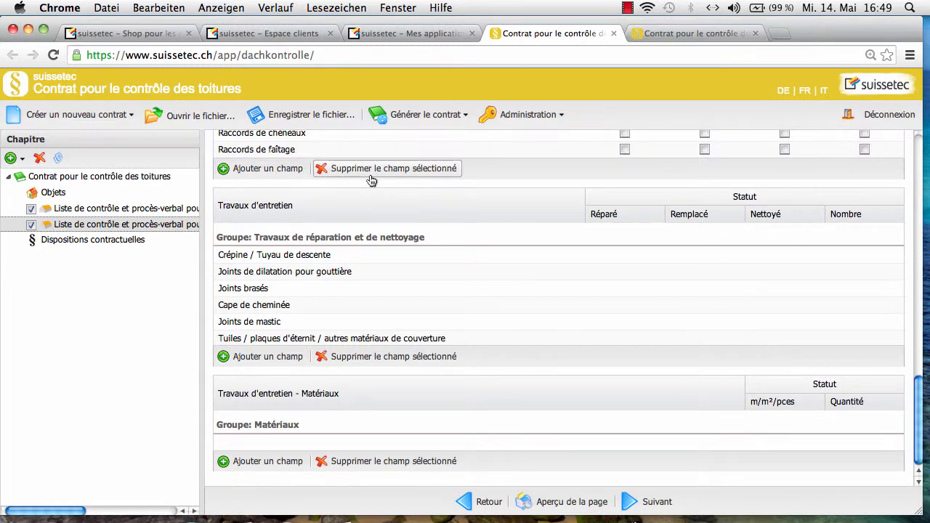
- Open the Dispositions contractuelles chapter and insert "xhcjkjdsk" at the start of clause 1
left_click(128, 241)
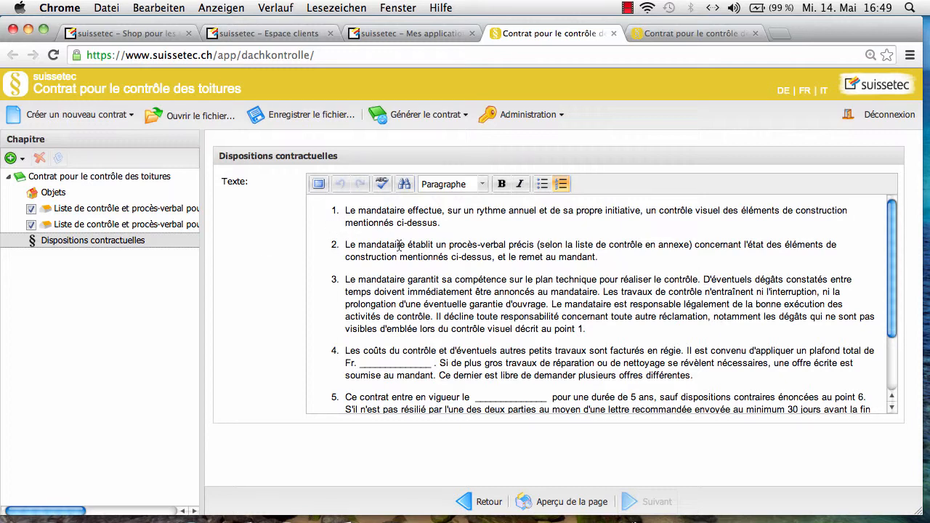
left_click(347, 211)
type("xhcjkjdsk")
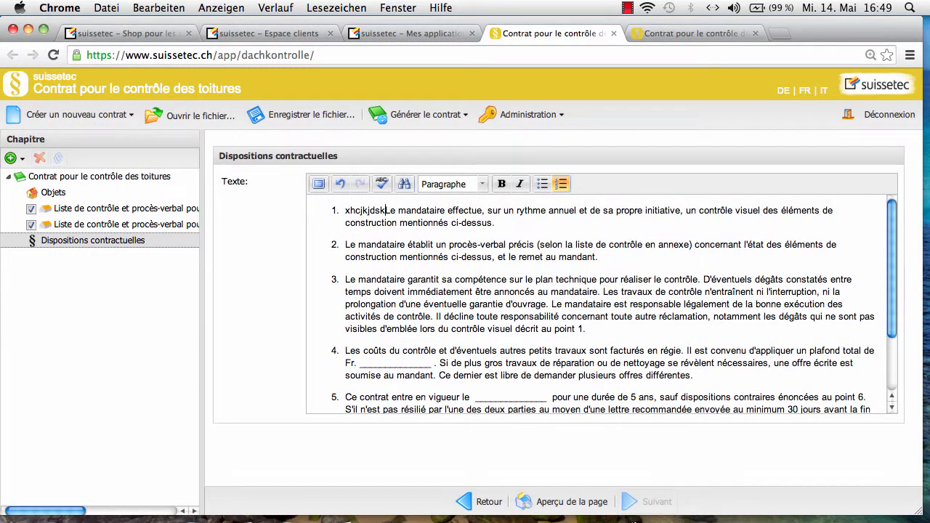
- Delete the trial text from the start of clause 1 in the contract provisions
key("BackSpace")
key("BackSpace")
key("BackSpace")
key("BackSpace")
key("BackSpace")
key("BackSpace")
key("BackSpace")
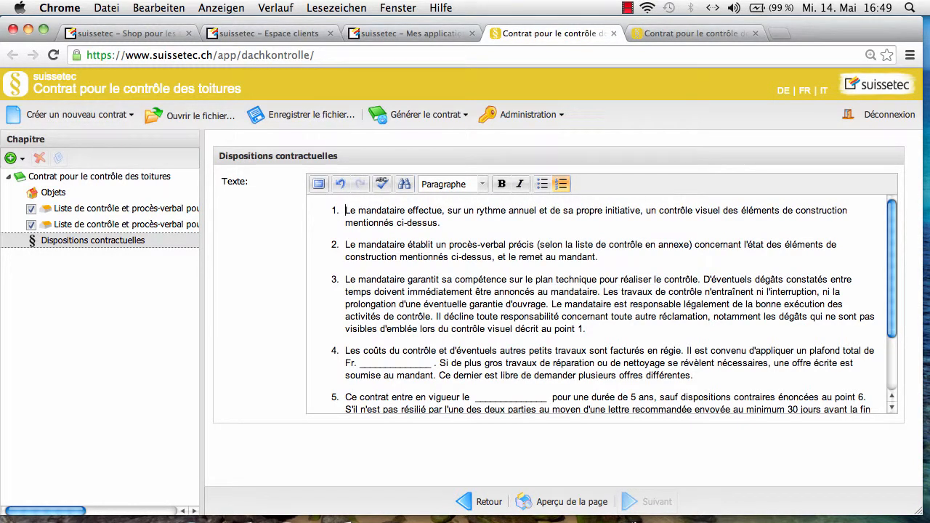
- Save the contract to the Schreibtisch folder as "Contrat pour le contrôle des toitures.sui.sui", replacing the existing file
left_click(310, 118)
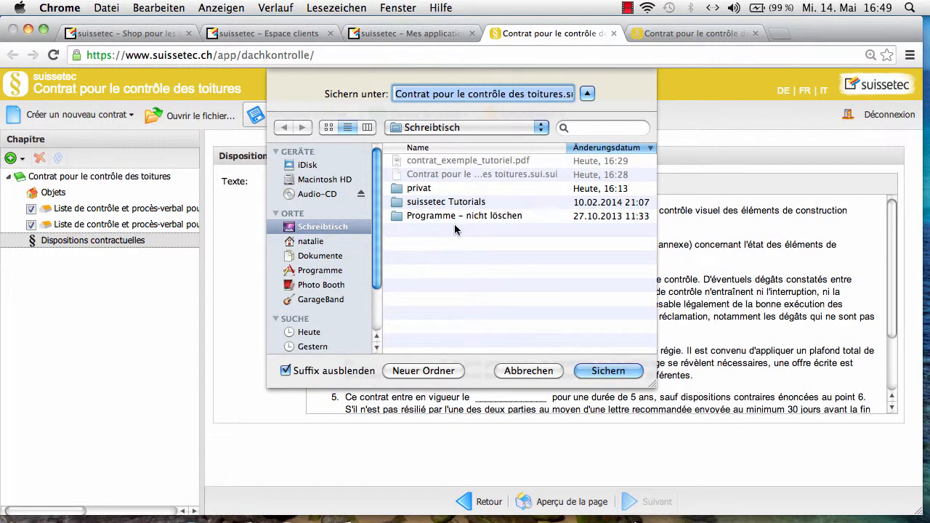
left_click(606, 371)
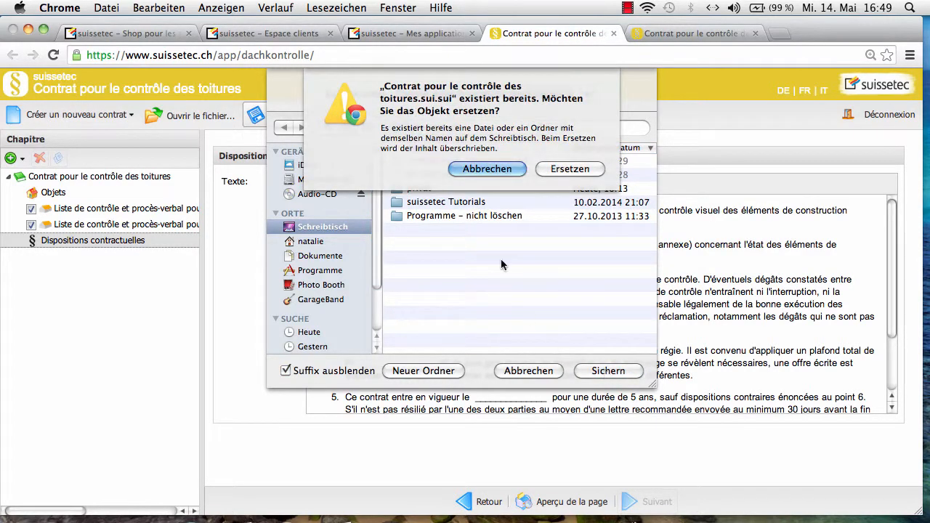
left_click(570, 168)
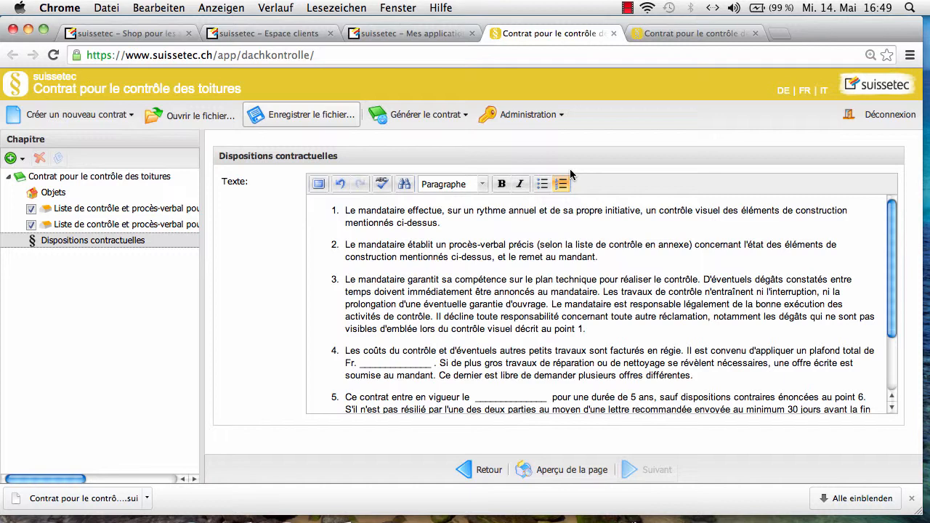
- Generate the contract document without hiding blank fields, and cancel saving the generated file
left_click(403, 114)
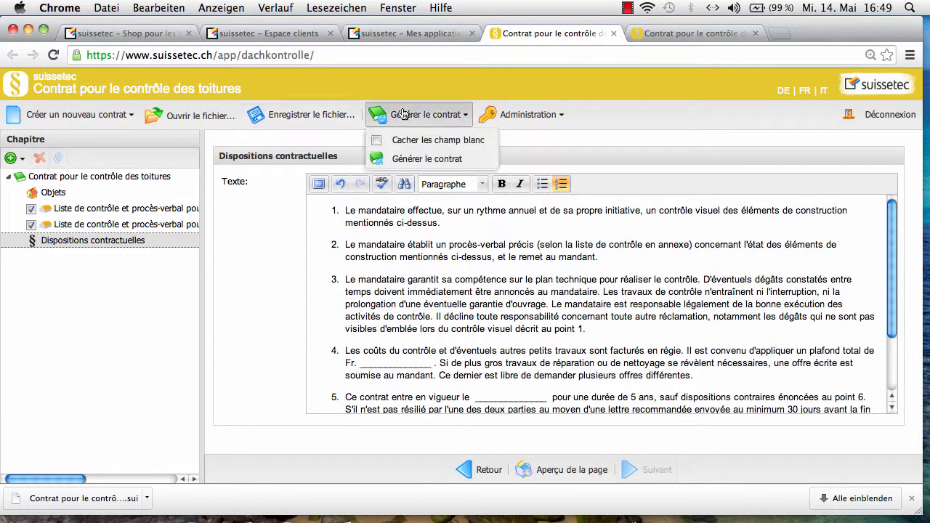
left_click(401, 159)
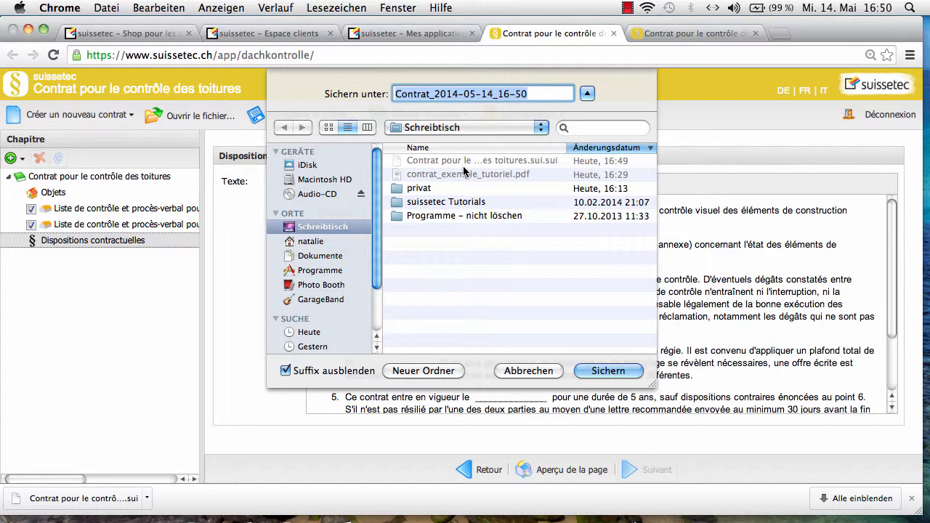
left_click(528, 369)
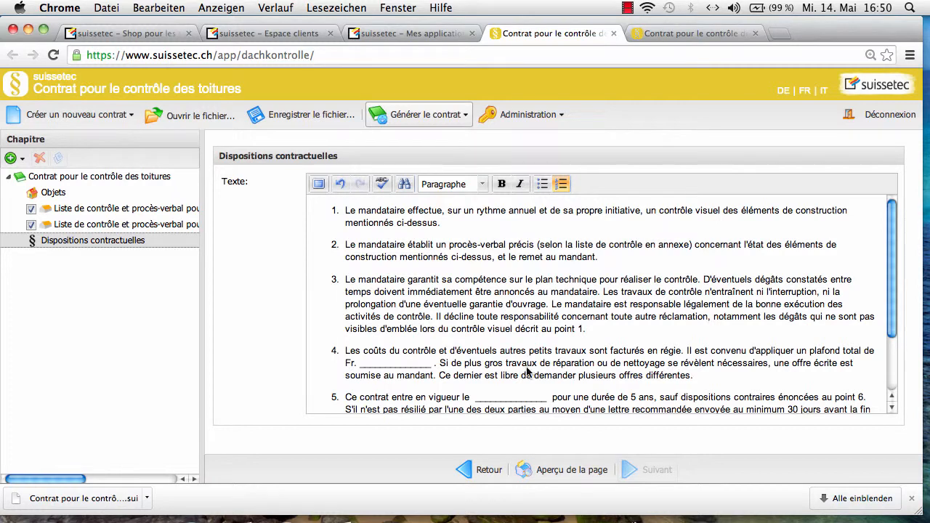
- Create a new contract in French, continuing without saving the current one
left_click(78, 116)
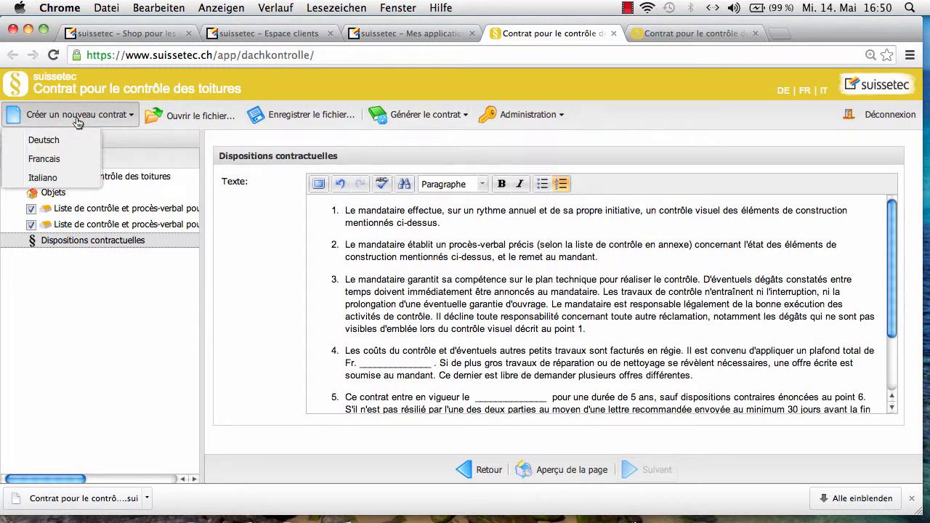
left_click(49, 165)
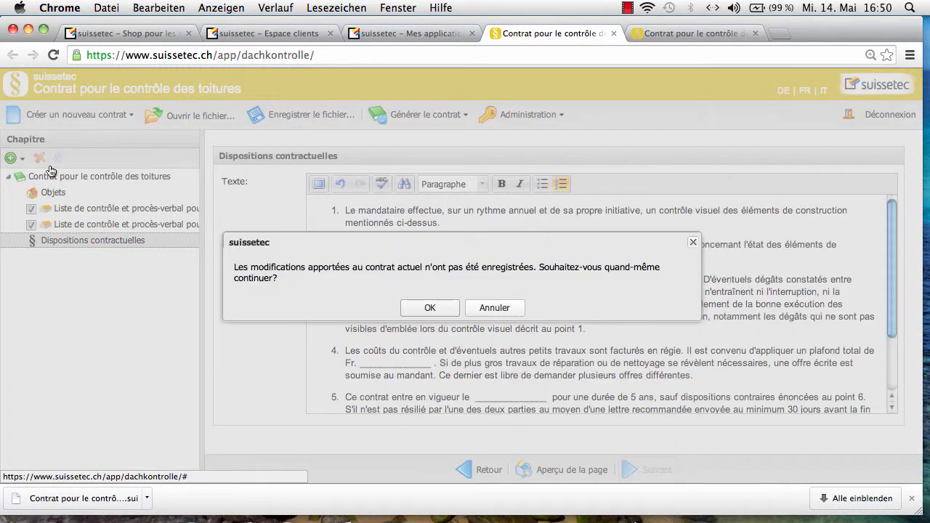
left_click(423, 309)
scroll(420, 310, "up", 5)
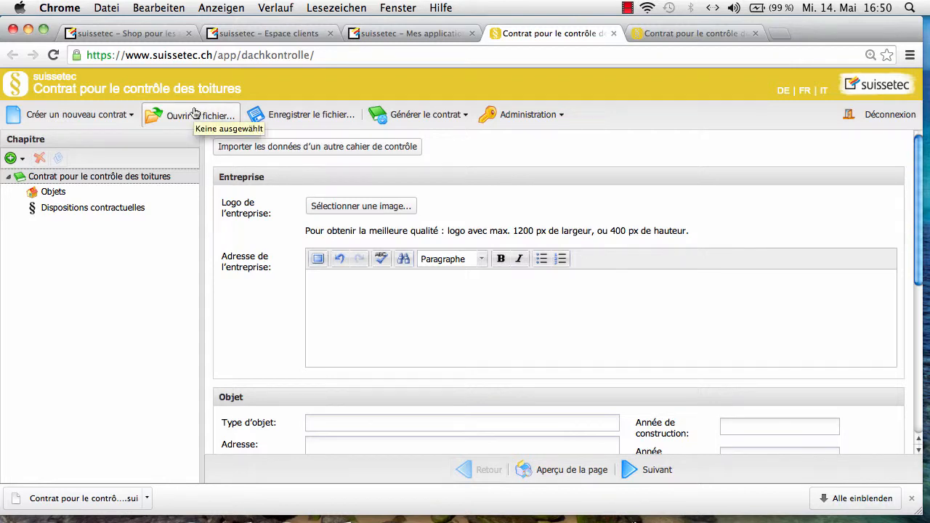
- Open the saved file "Contrat pour le contrôle des toitures.sui.sui" from Schreibtisch and check its company, object and client details
left_click(194, 114)
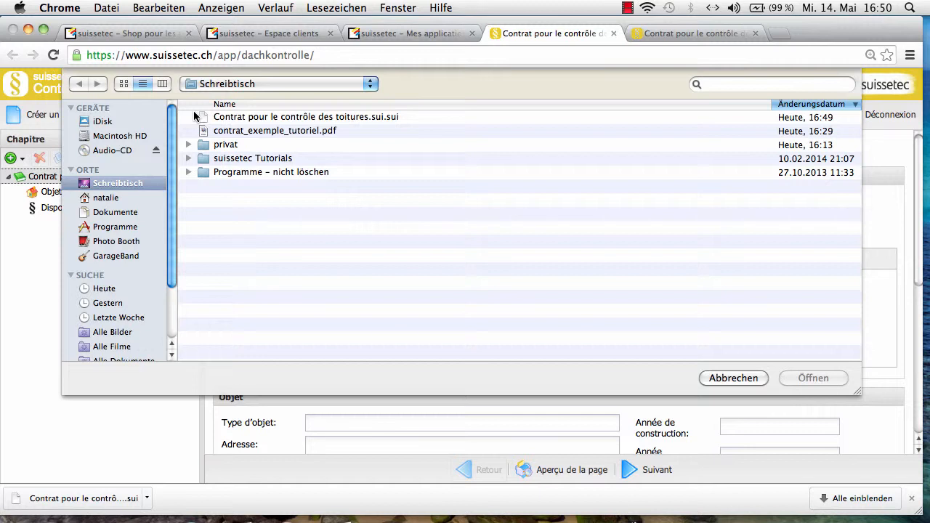
left_click(268, 118)
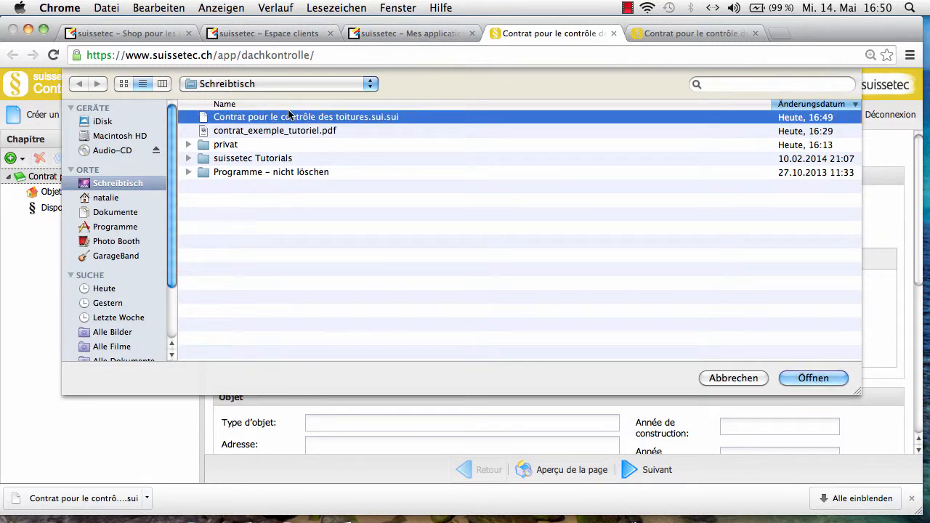
left_click(811, 378)
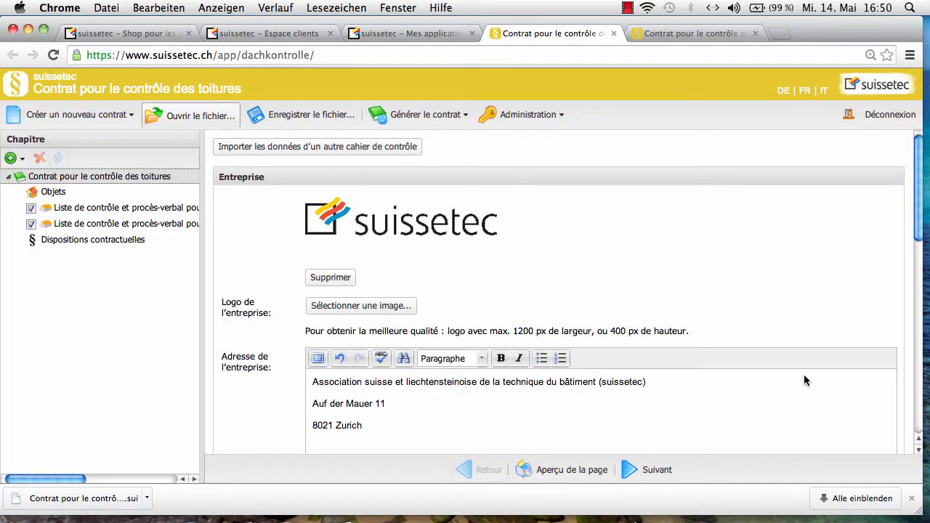
scroll(803, 374, "down", 5)
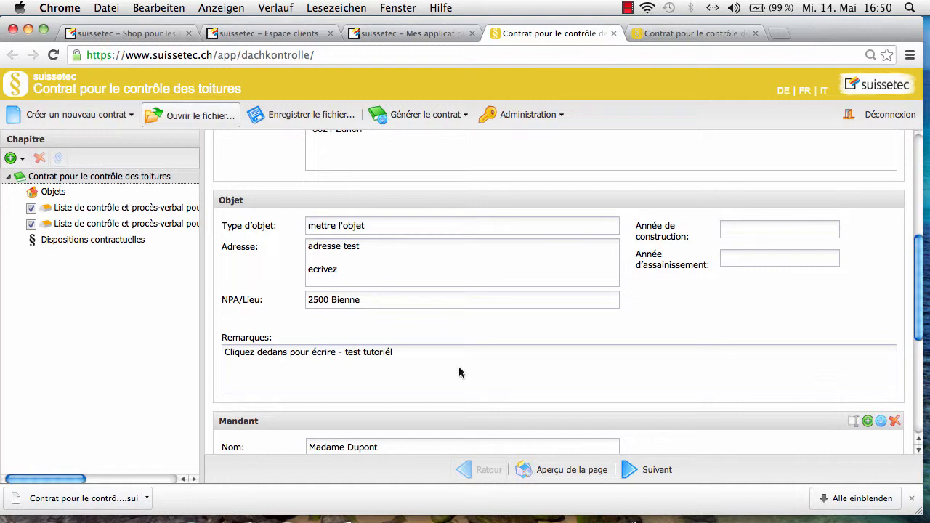
scroll(560, 276, "down", 5)
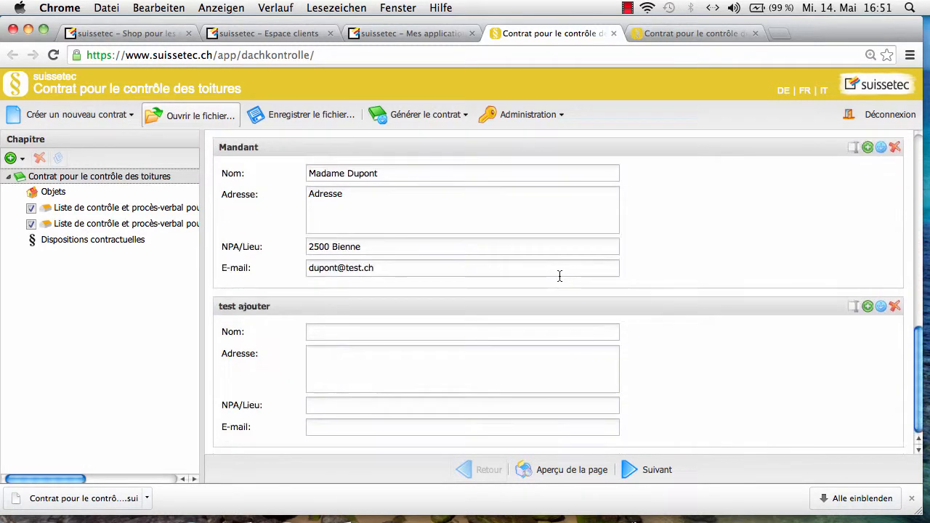
scroll(559, 275, "up", 10)
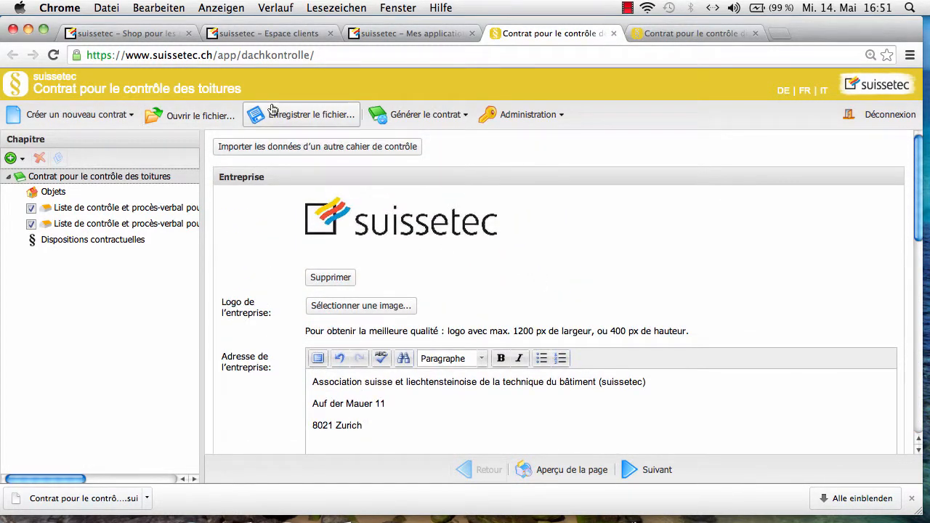